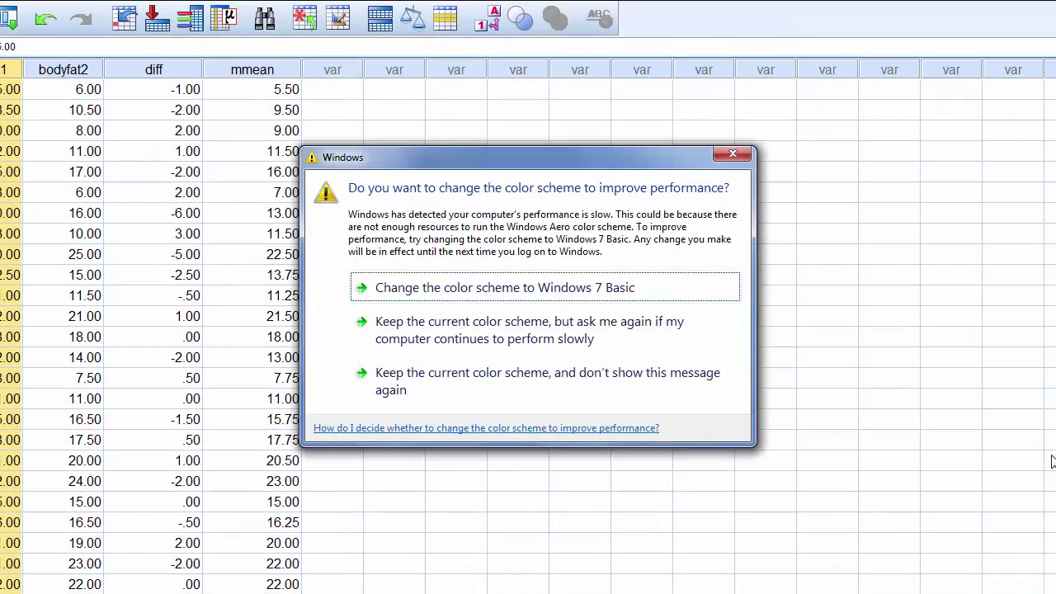
# - Dismiss the Windows color scheme prompt and highlight the bodyfat2 and diff columns in turn
pyautogui.press('Escape')
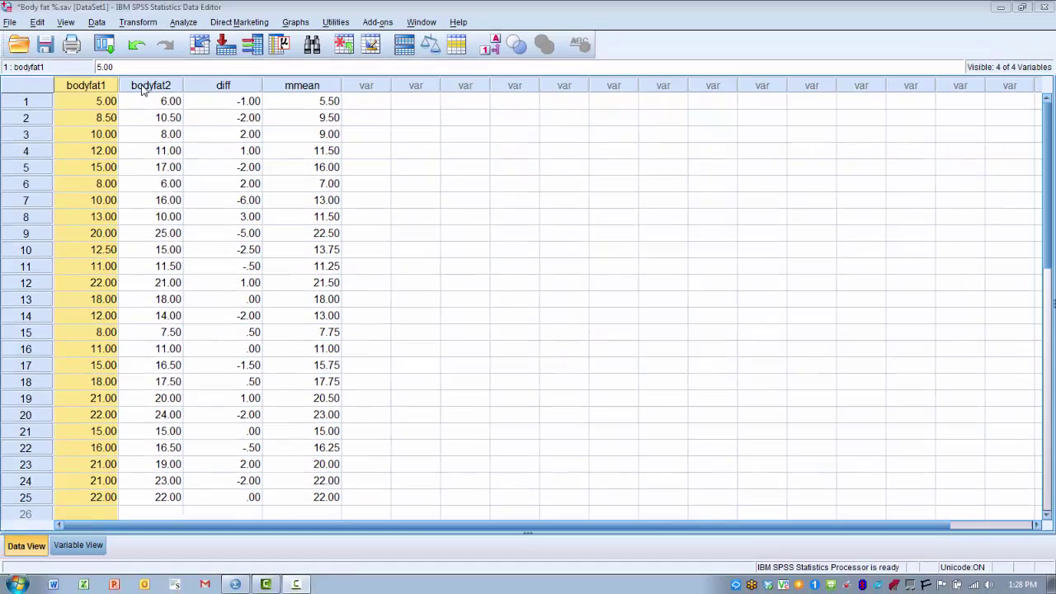
pyautogui.click(54, 76)
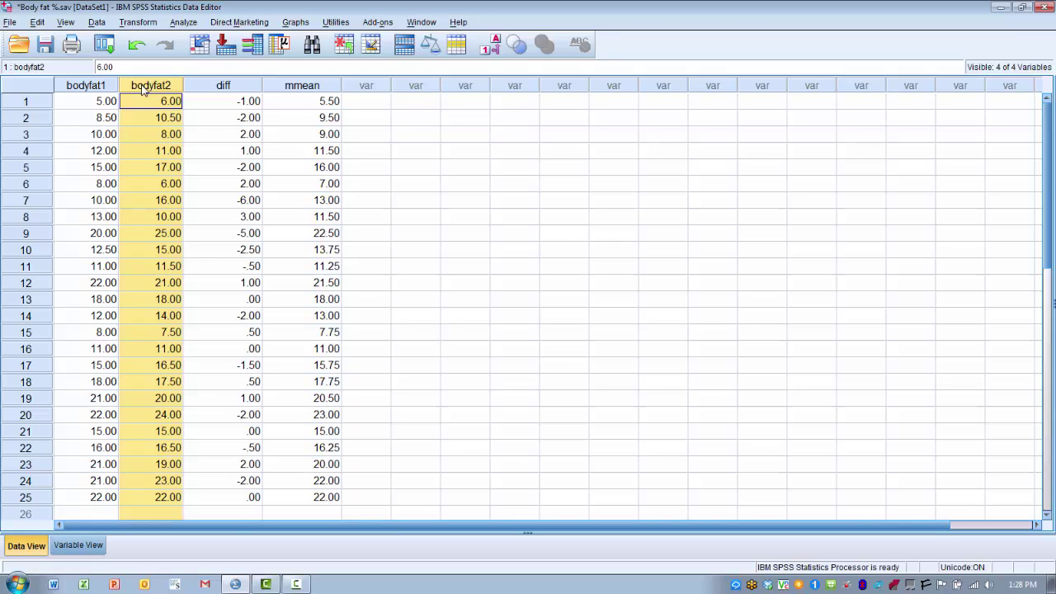
pyautogui.click(209, 91)
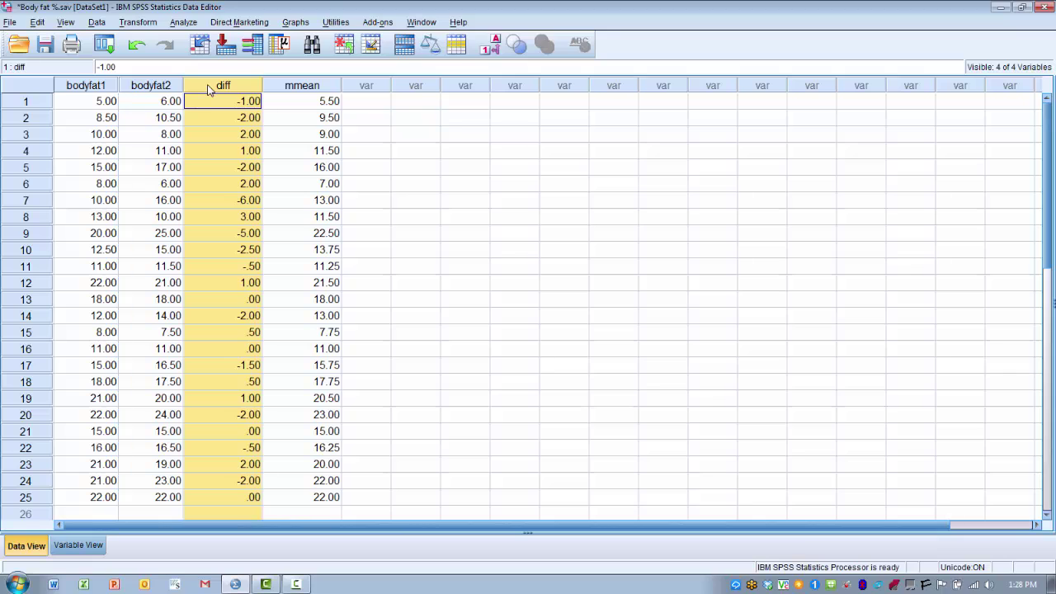
# - Examine the target variable and numeric expression in the Compute Variable dialog, closing it without computing anything
pyautogui.click(139, 22)
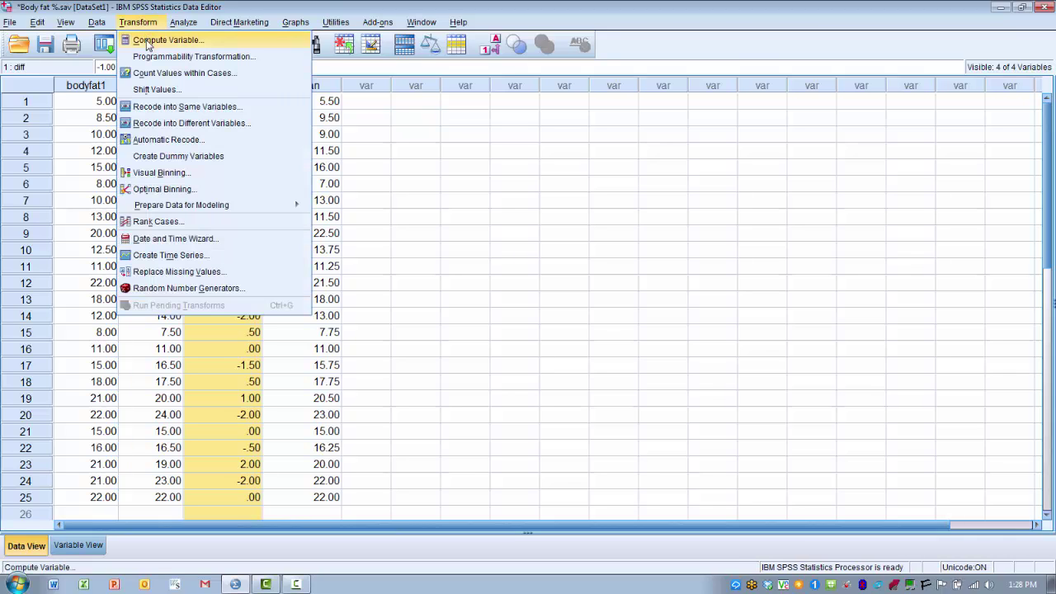
pyautogui.click(156, 39)
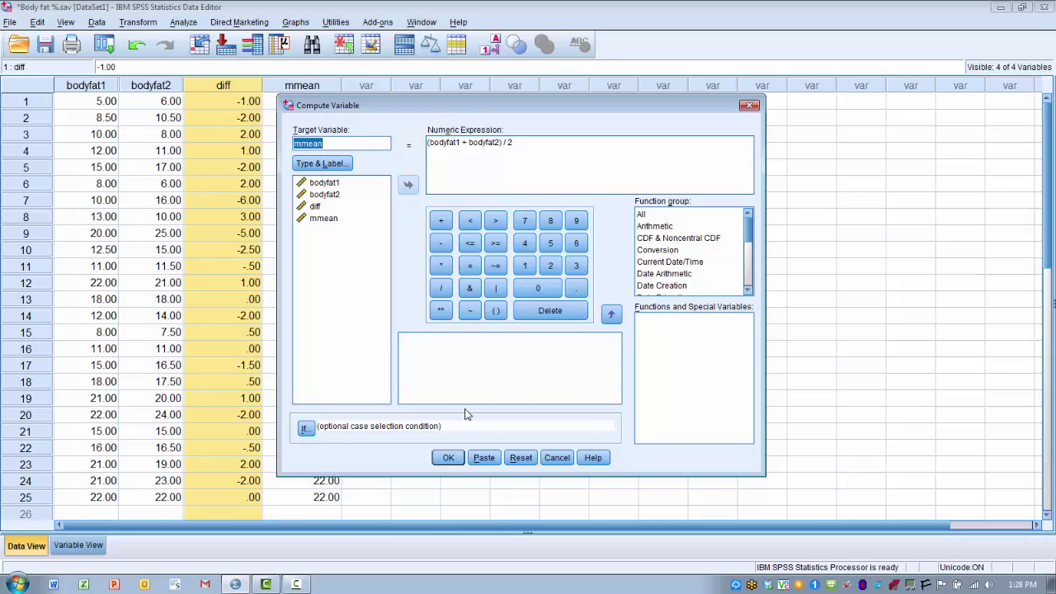
pyautogui.click(557, 458)
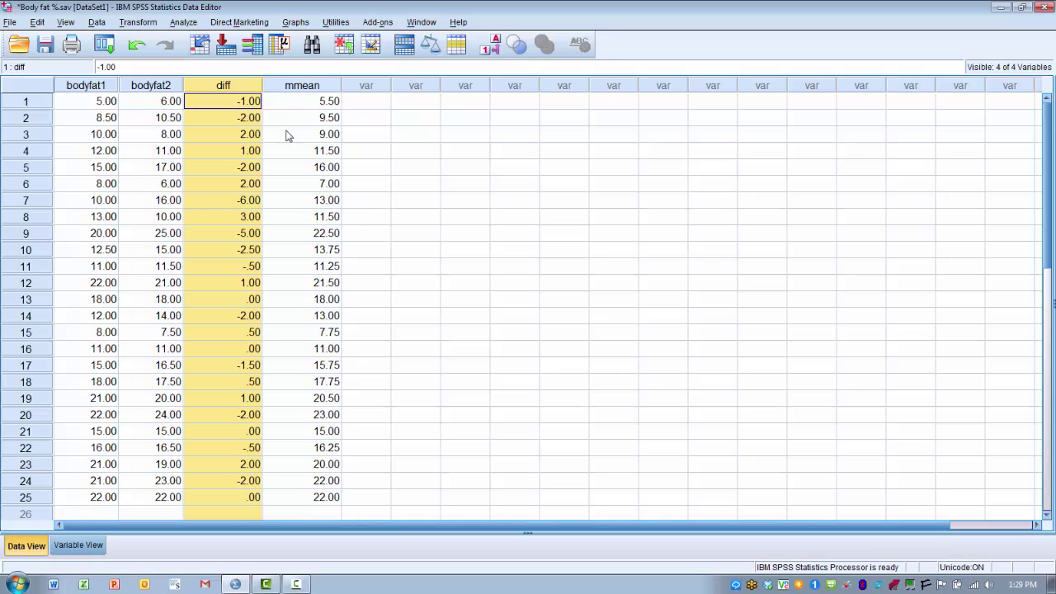
# - Highlight the mmean column and review its Compute Variable expression, (bodyfat1 + bodyfat2) / 2, without running it
pyautogui.click(294, 86)
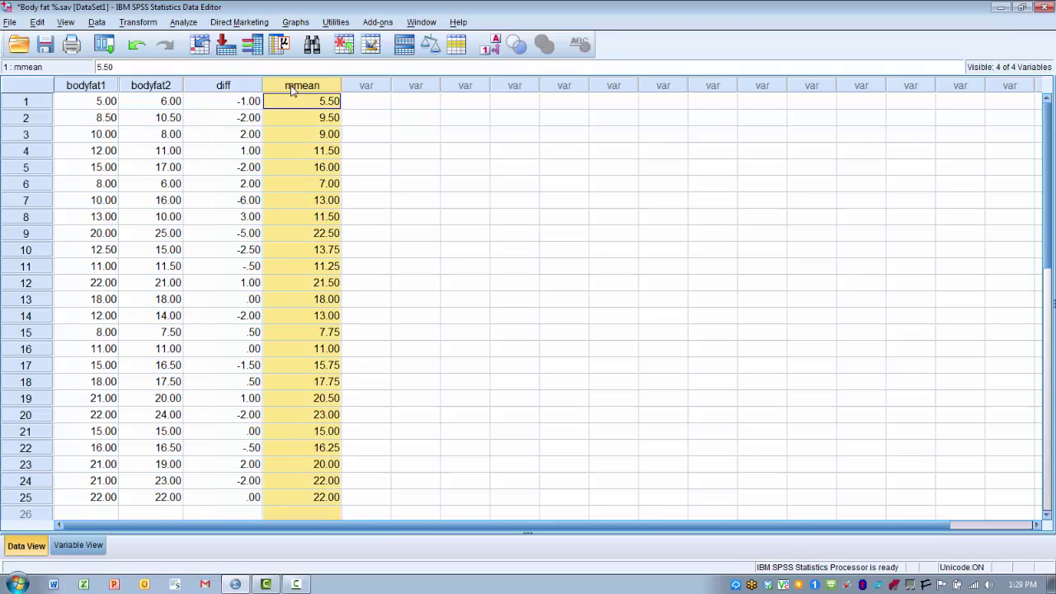
pyautogui.click(137, 22)
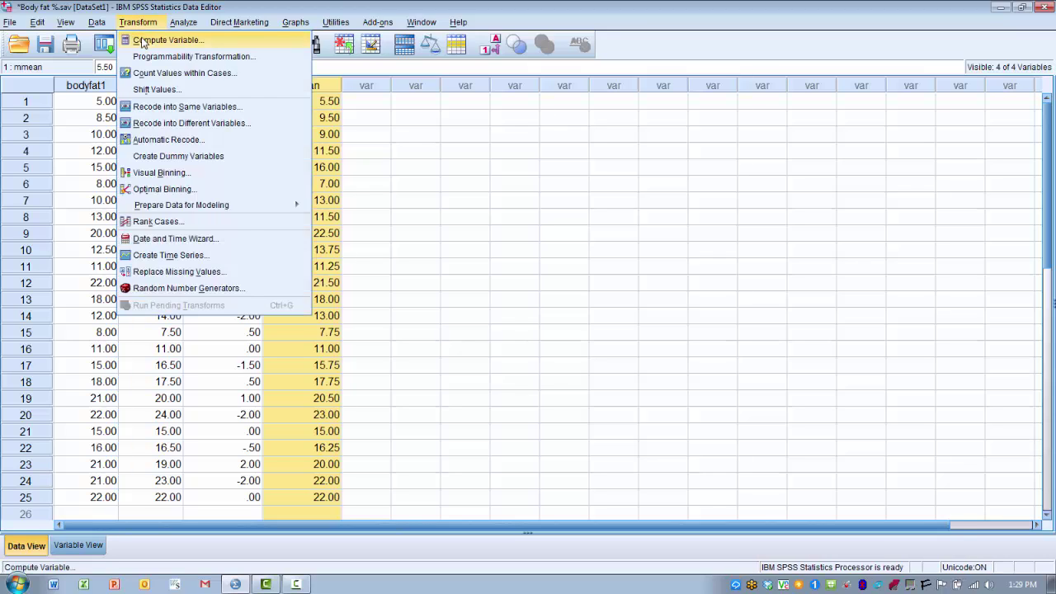
pyautogui.click(142, 42)
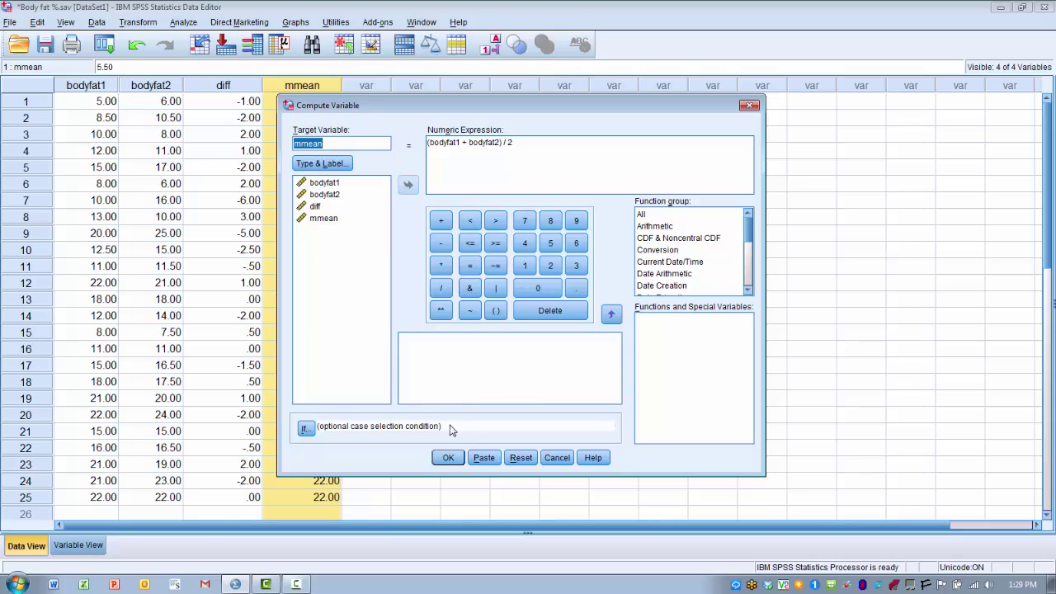
pyautogui.click(556, 459)
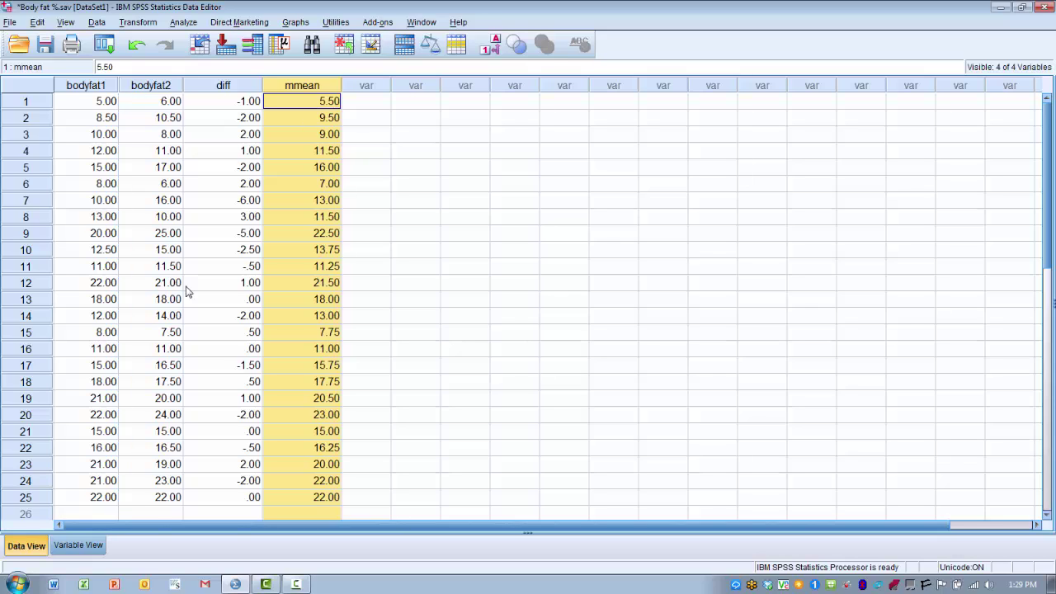
# - Run a One-Sample T Test on diff with a test value of 0, and close its output without saving
pyautogui.click(184, 23)
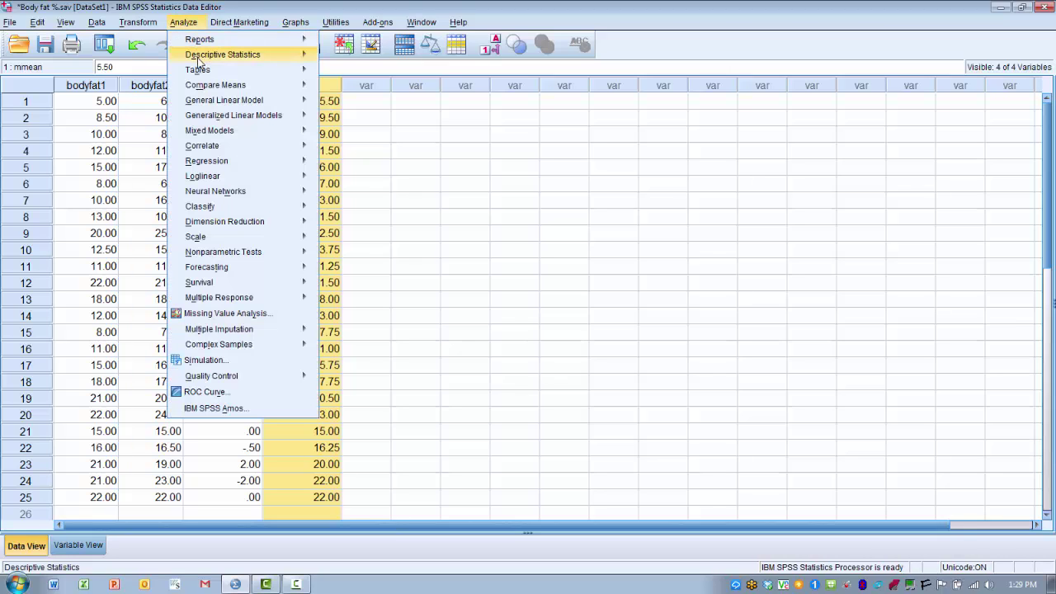
pyautogui.moveTo(203, 88)
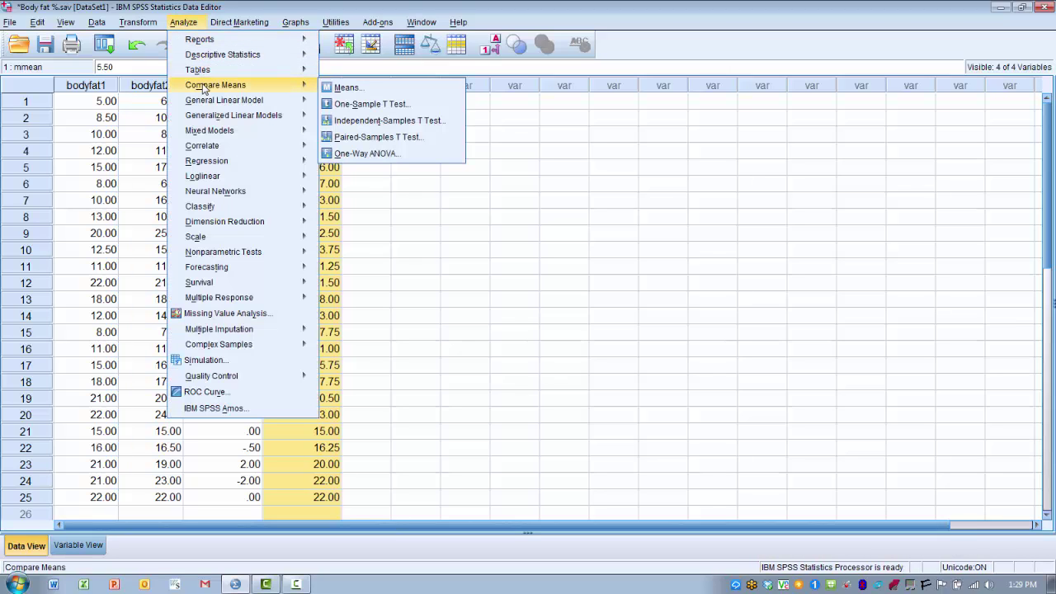
pyautogui.click(355, 104)
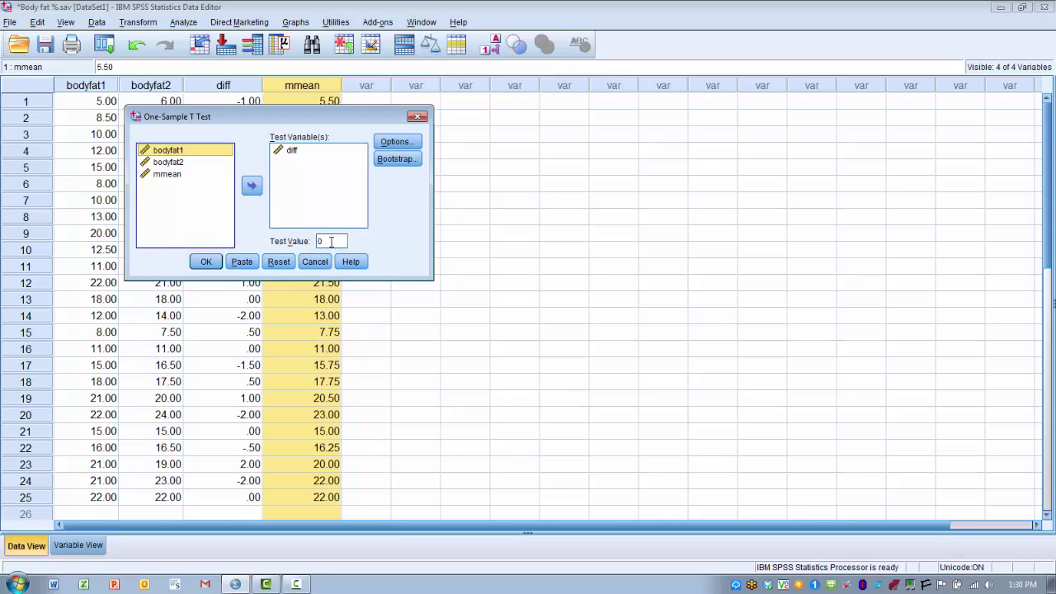
pyautogui.click(206, 262)
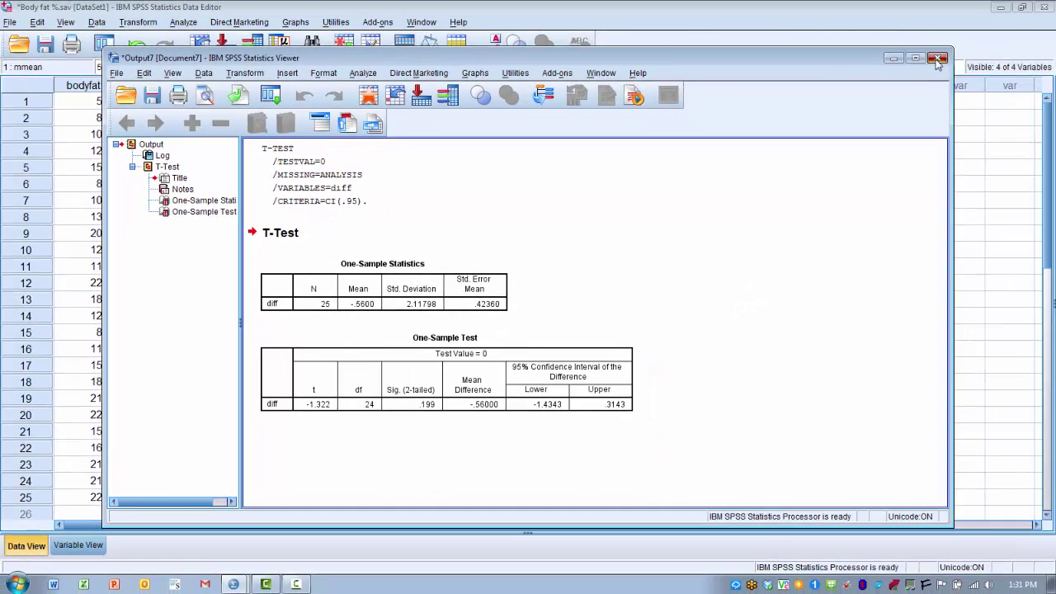
pyautogui.click(1031, 15)
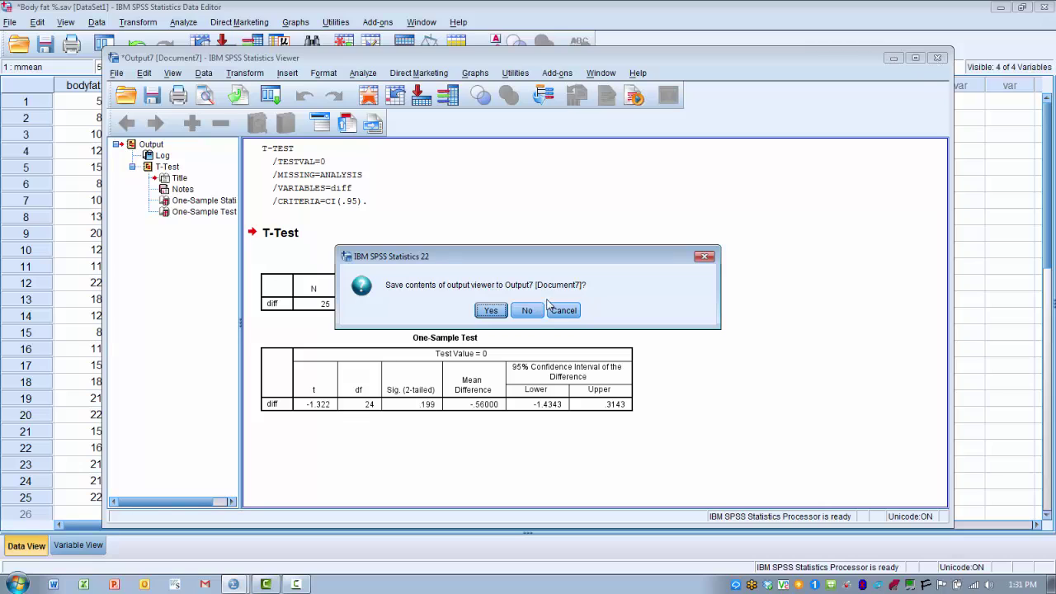
pyautogui.click(528, 311)
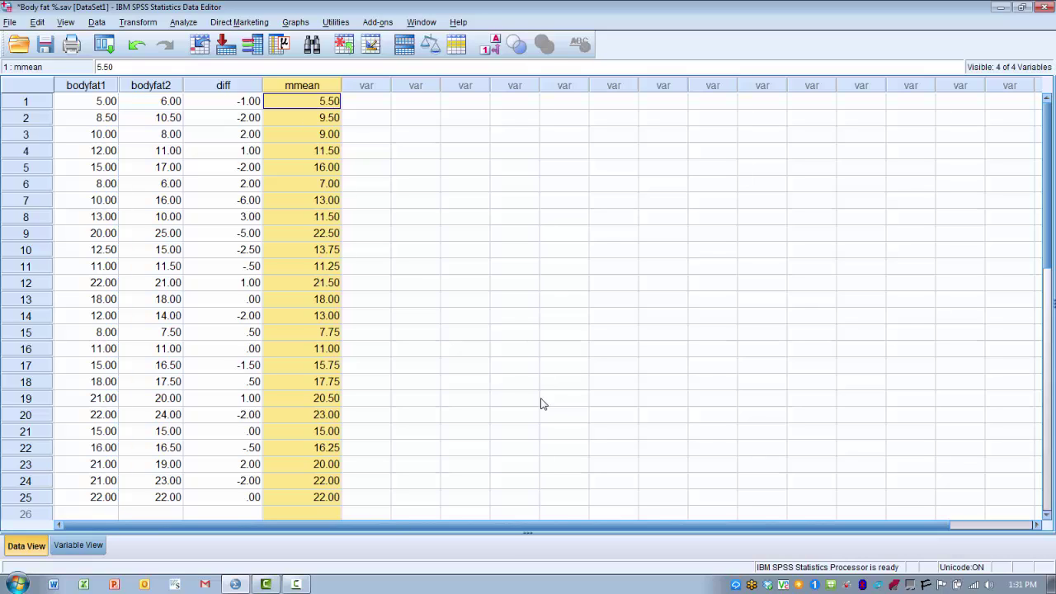
# - Create a simple scatterplot with diff on the Y axis and mmean on the X axis, and maximize the output window
pyautogui.click(297, 23)
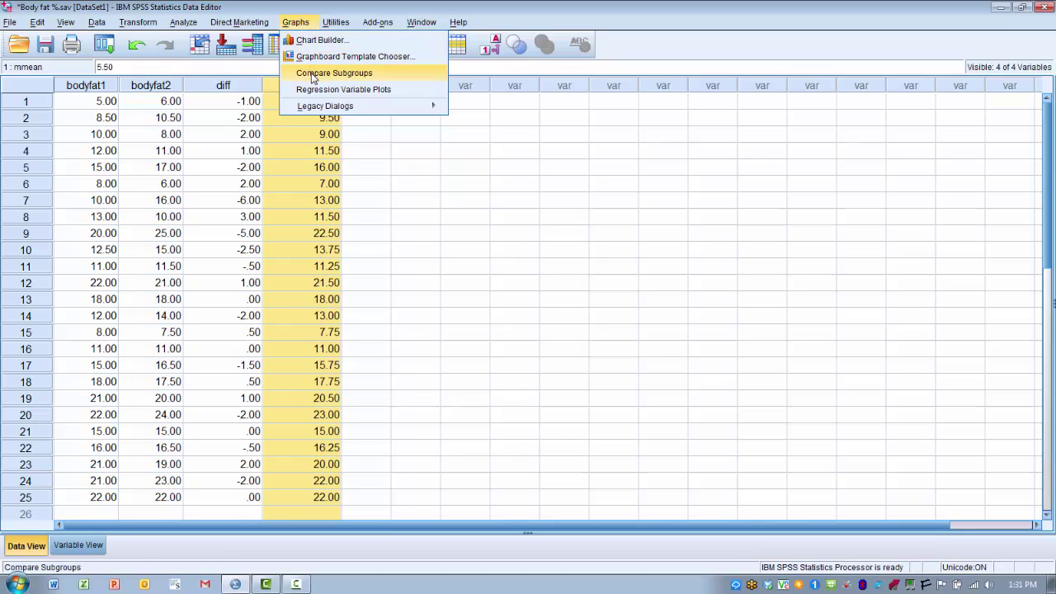
pyautogui.moveTo(317, 107)
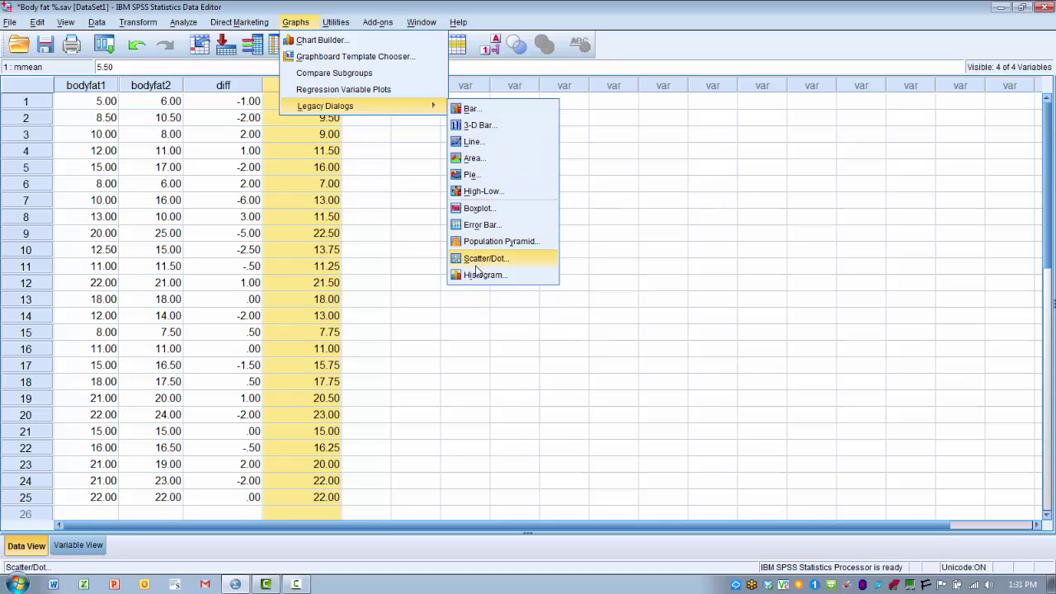
pyautogui.click(477, 262)
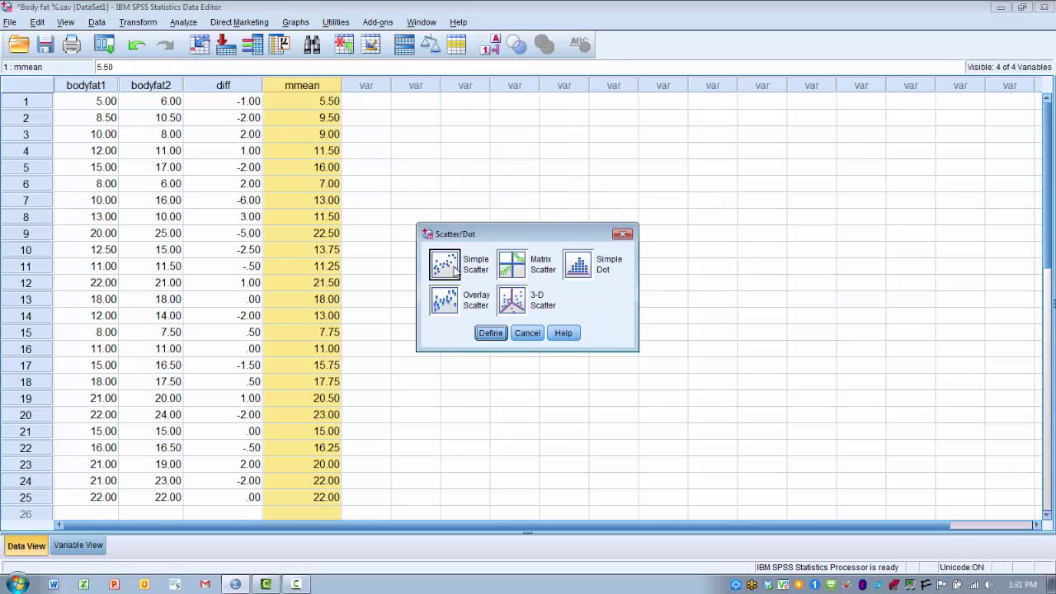
pyautogui.click(443, 265)
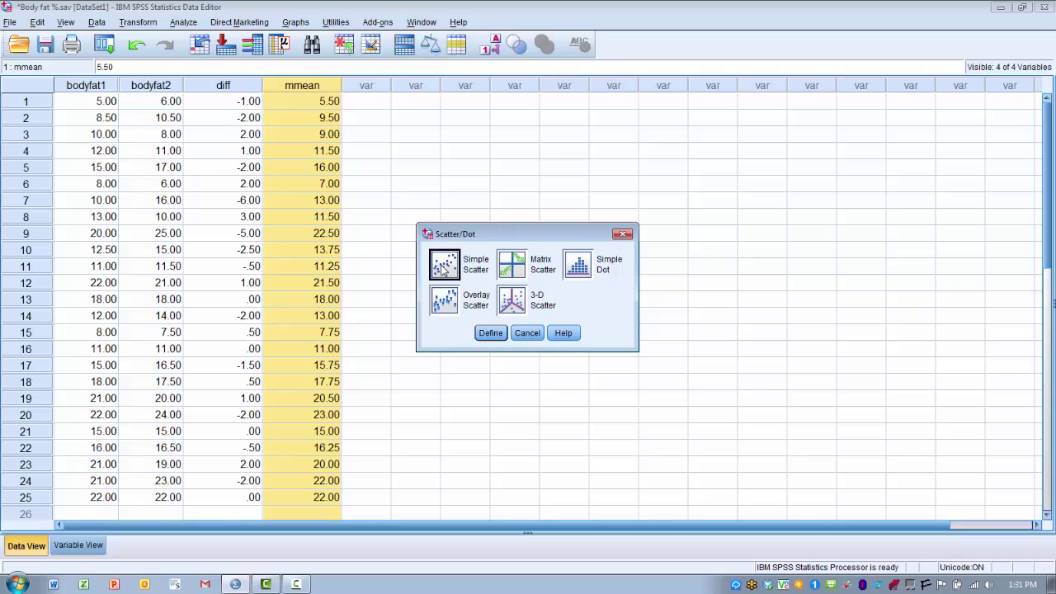
pyautogui.click(490, 333)
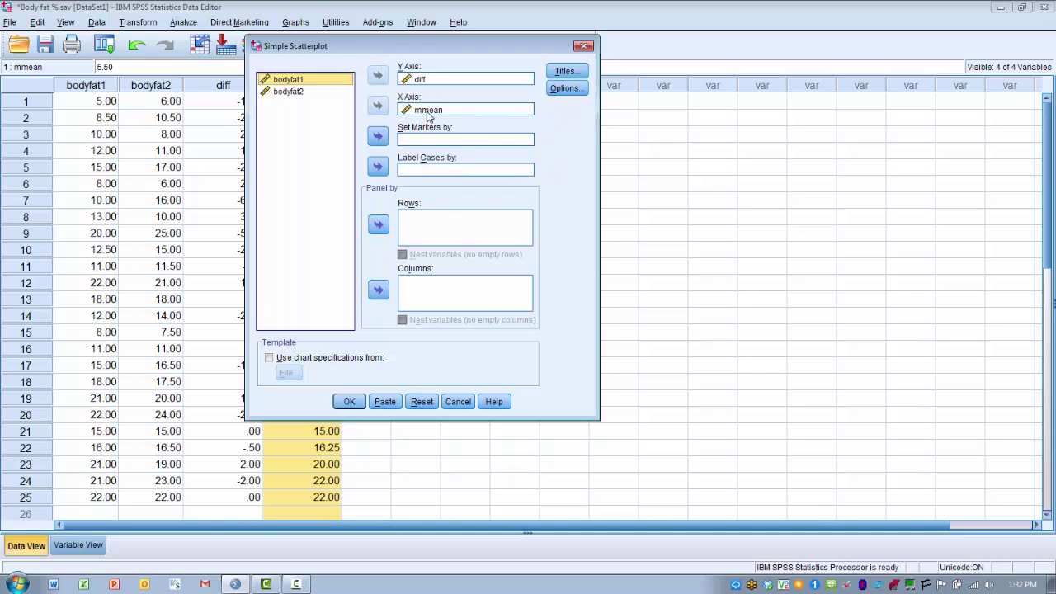
pyautogui.click(349, 402)
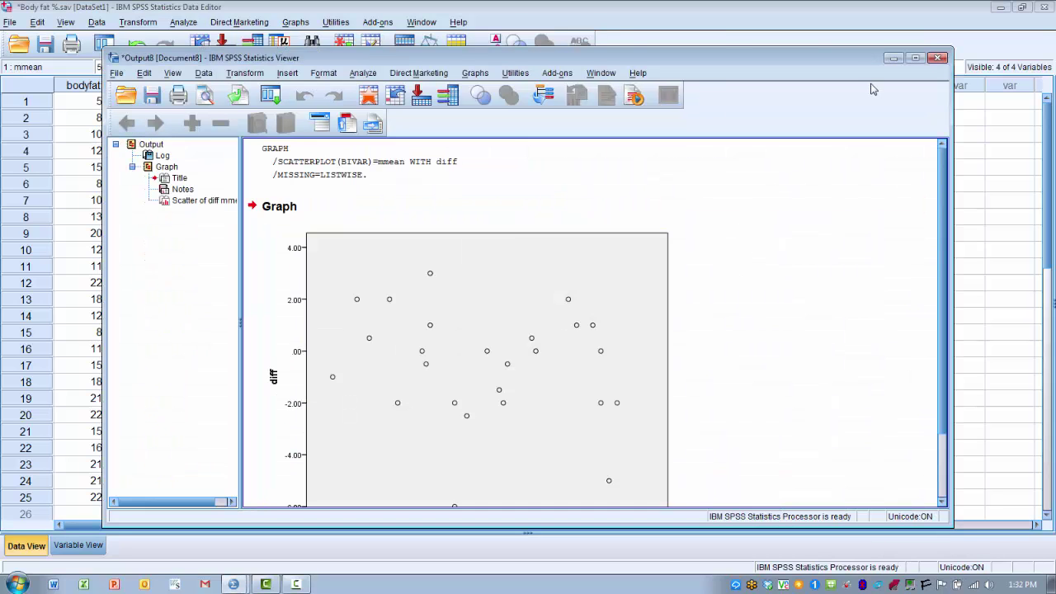
pyautogui.click(915, 57)
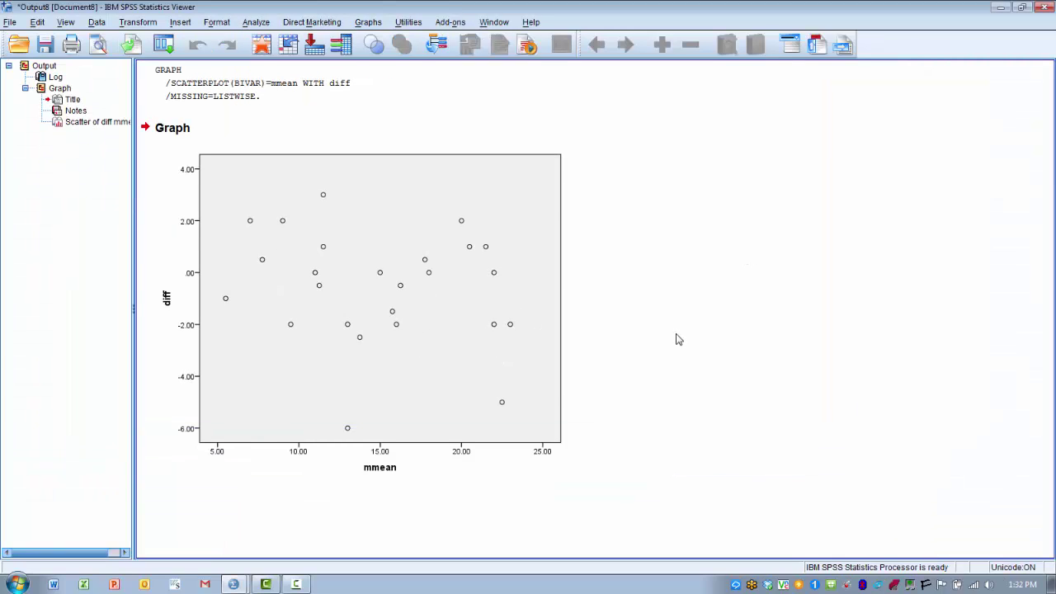
# - Open the scatterplot in the Chart Editor and add a Y axis reference line at -0.56
pyautogui.click(370, 487)
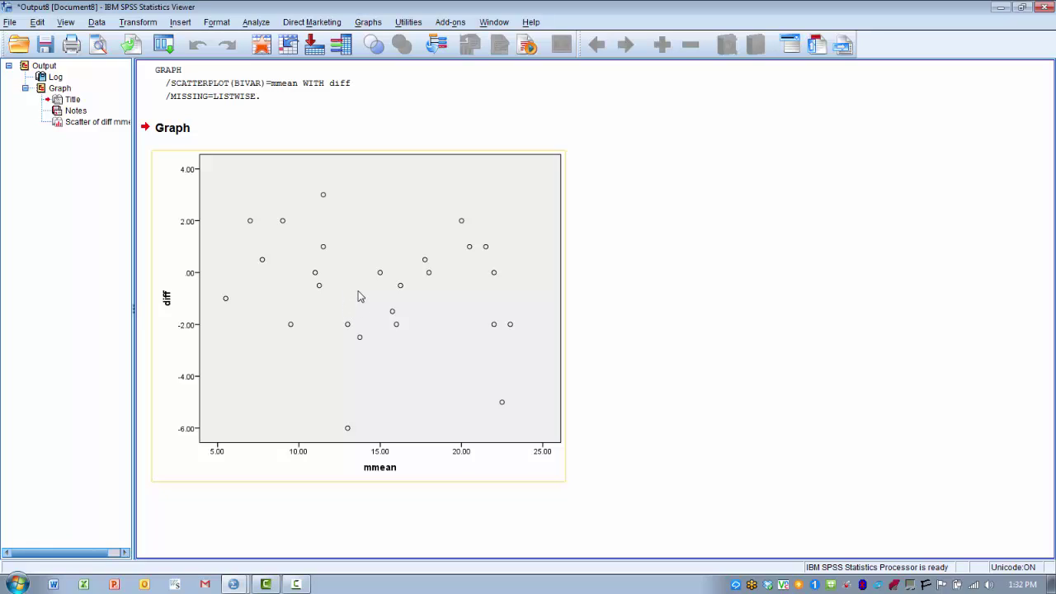
pyautogui.doubleClick(358, 297)
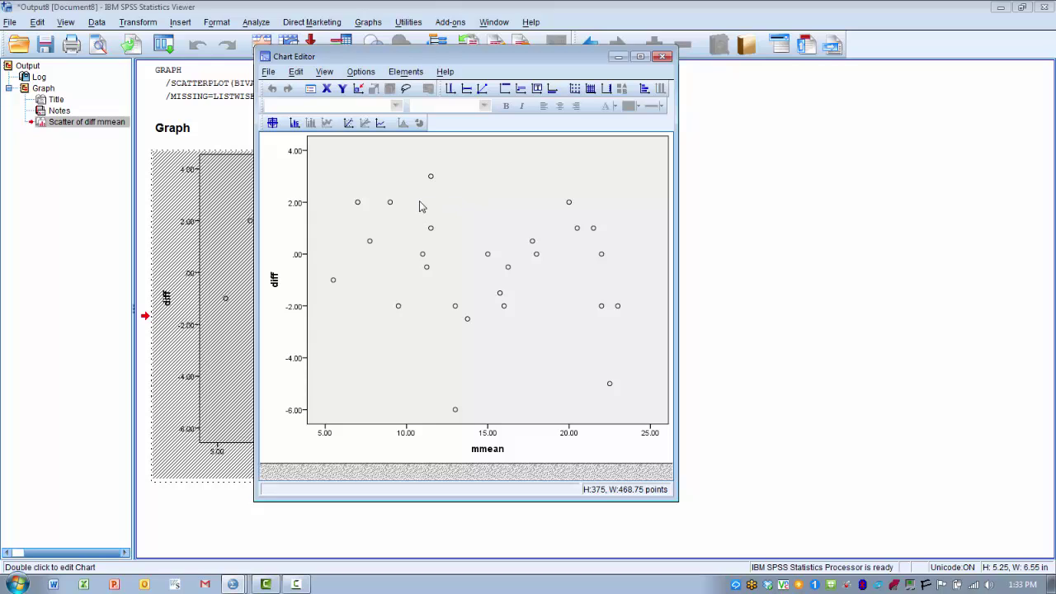
pyautogui.click(362, 74)
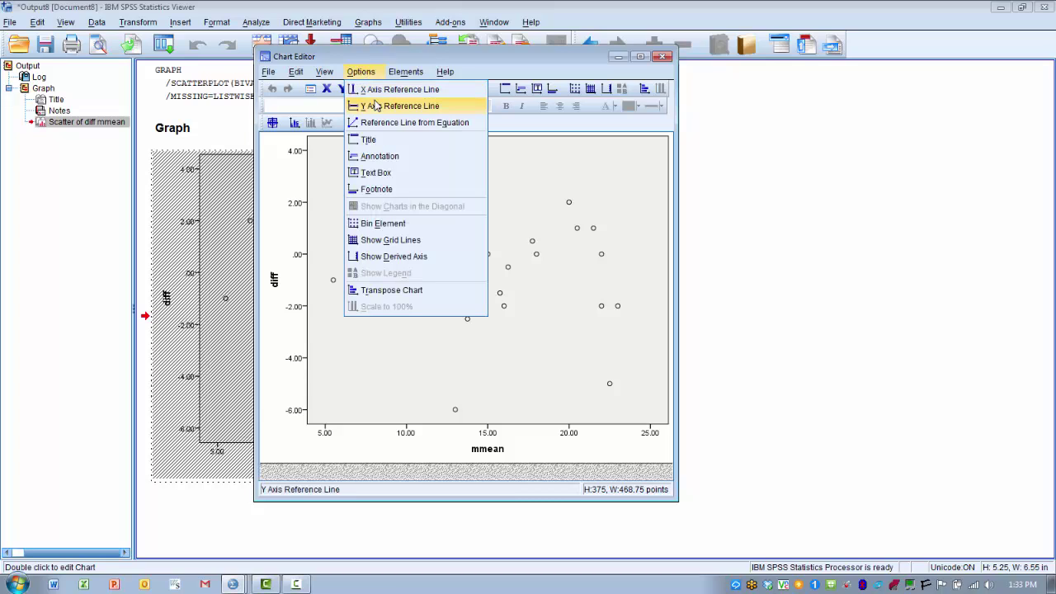
pyautogui.click(376, 106)
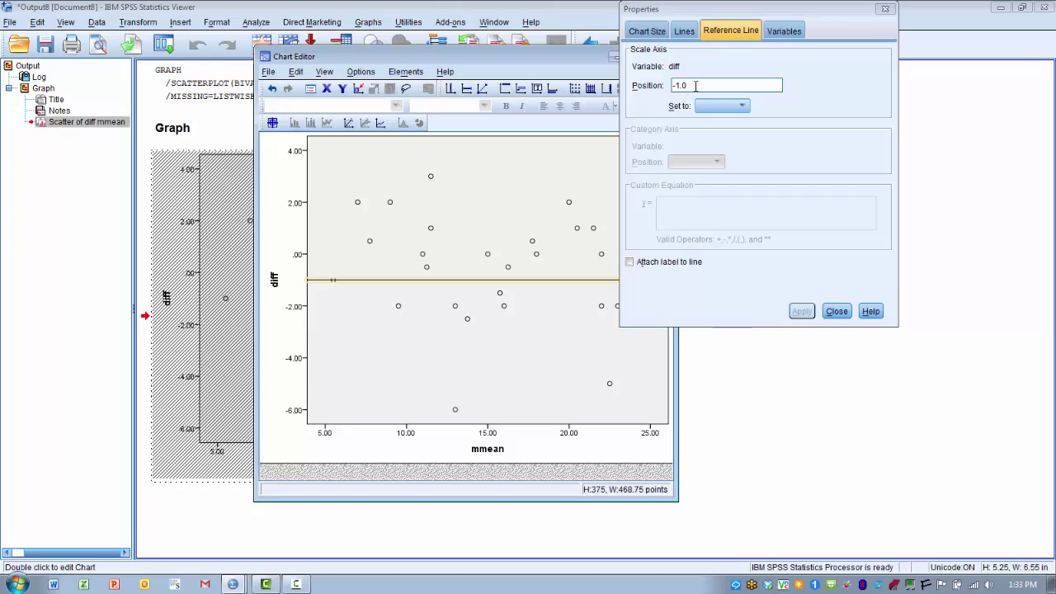
pyautogui.moveTo(693, 85); pyautogui.dragTo(671, 85)
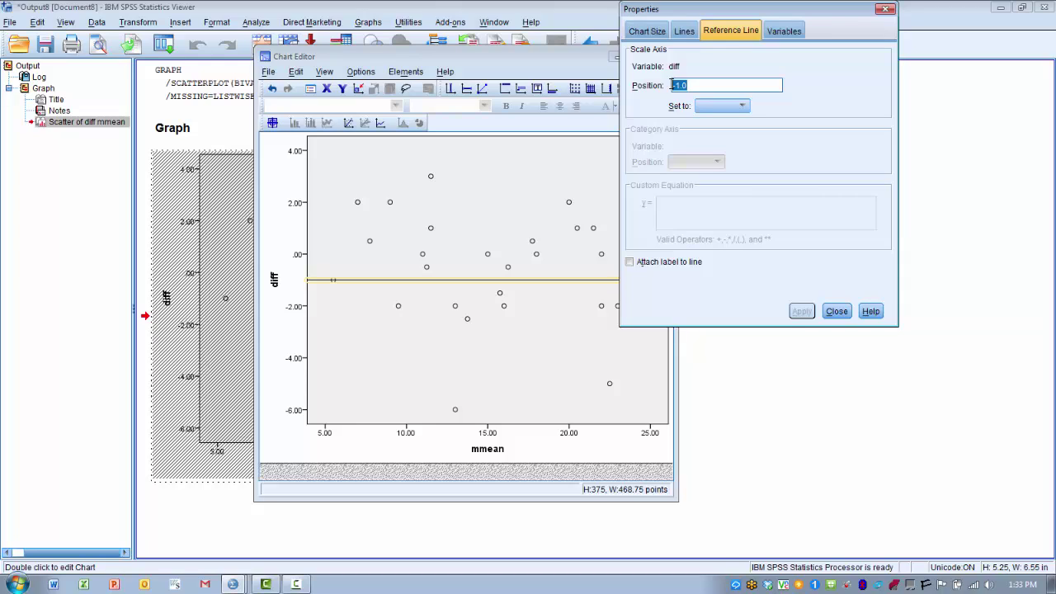
pyautogui.press('BackSpace')
pyautogui.write('-0.56')
pyautogui.click(797, 311)
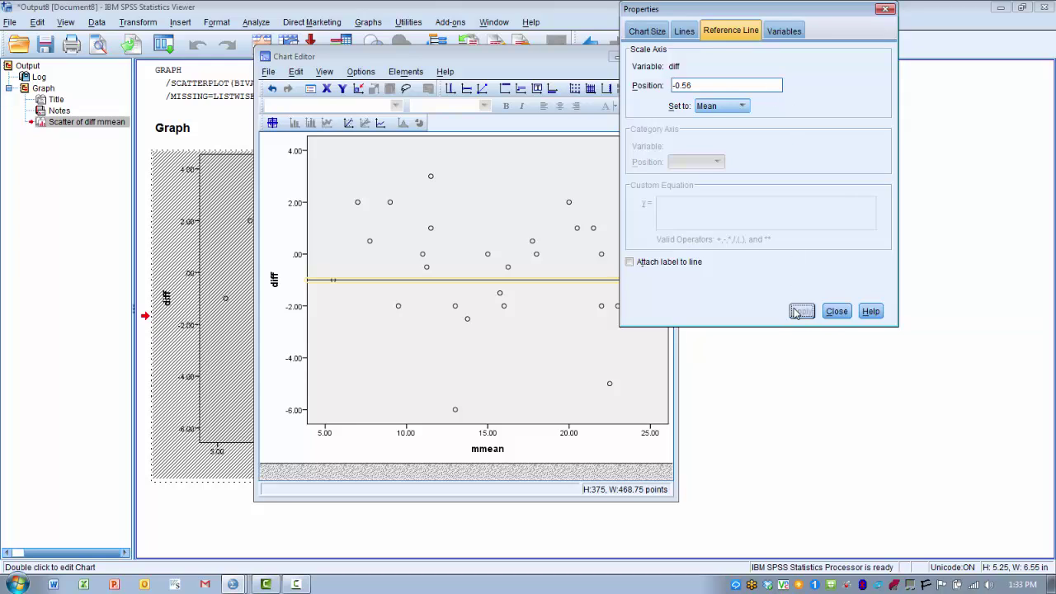
pyautogui.click(837, 311)
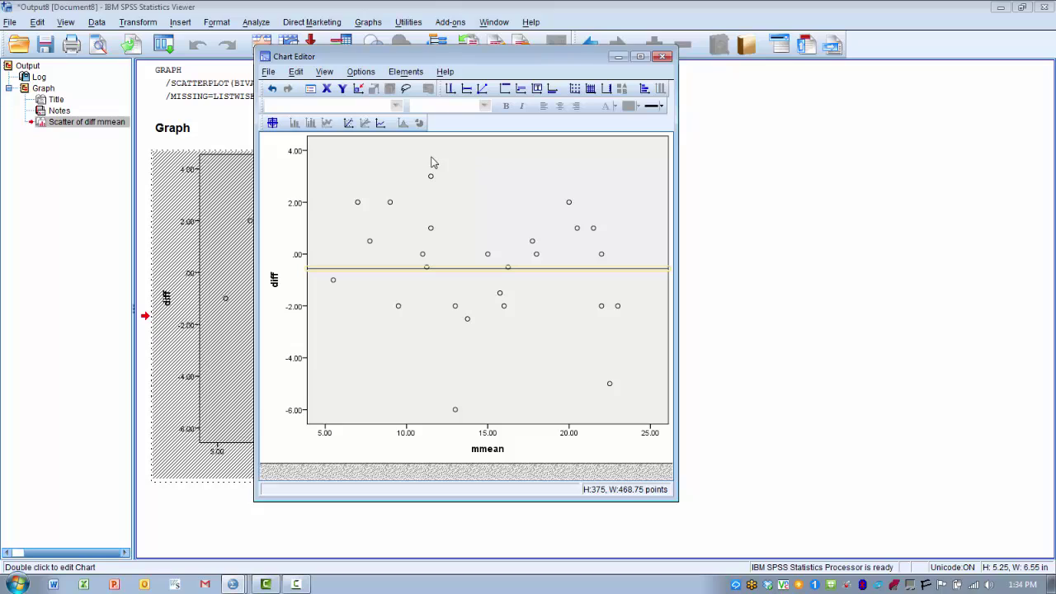
# - Add another Y axis reference line to the scatterplot at position 3.556
pyautogui.click(361, 73)
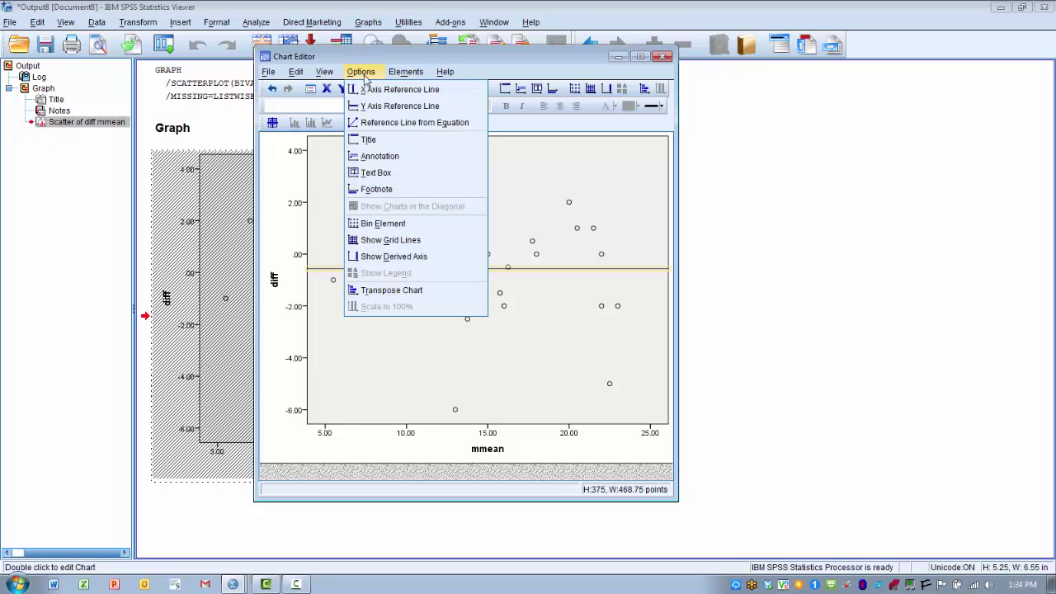
pyautogui.click(374, 107)
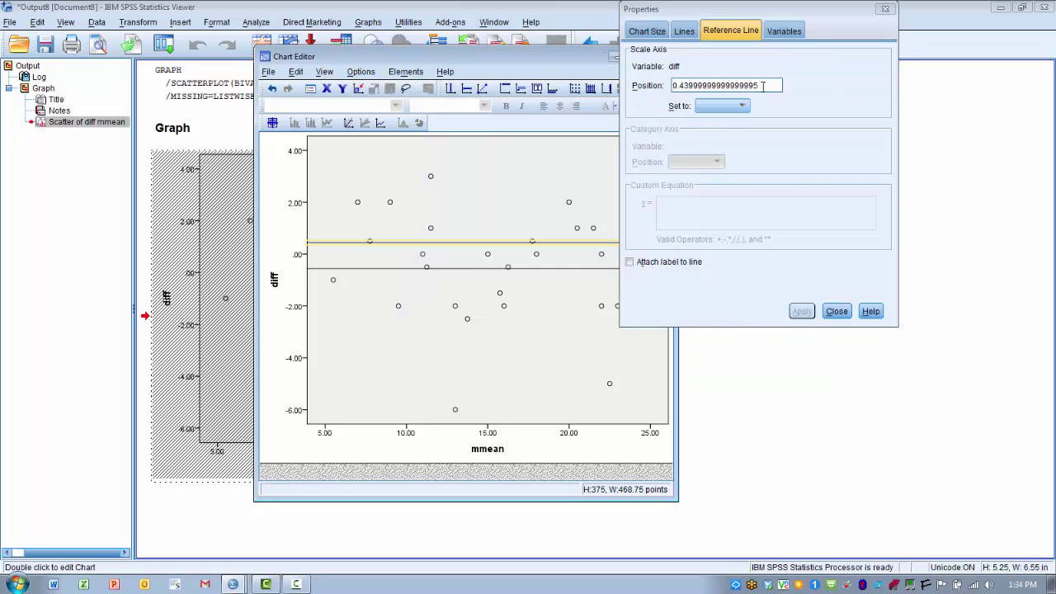
pyautogui.moveTo(759, 86); pyautogui.dragTo(671, 86)
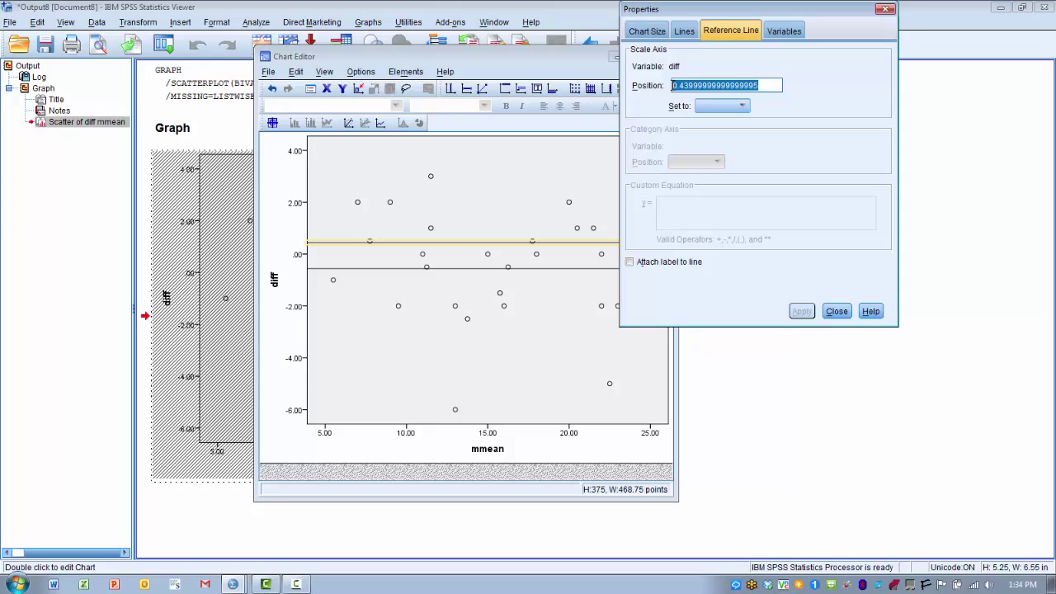
pyautogui.write('3')
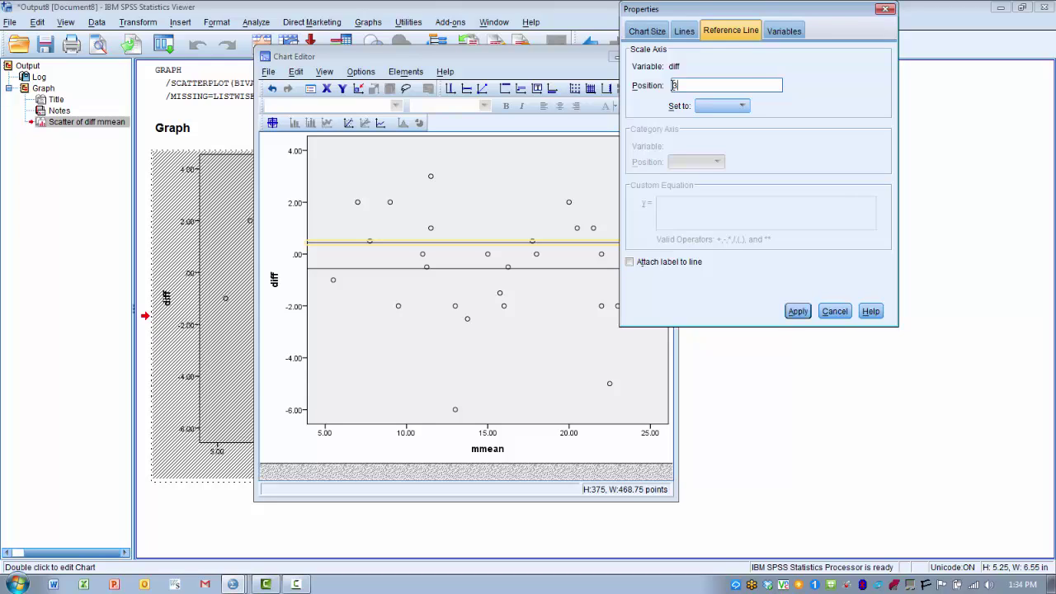
pyautogui.write('.556')
pyautogui.click(797, 311)
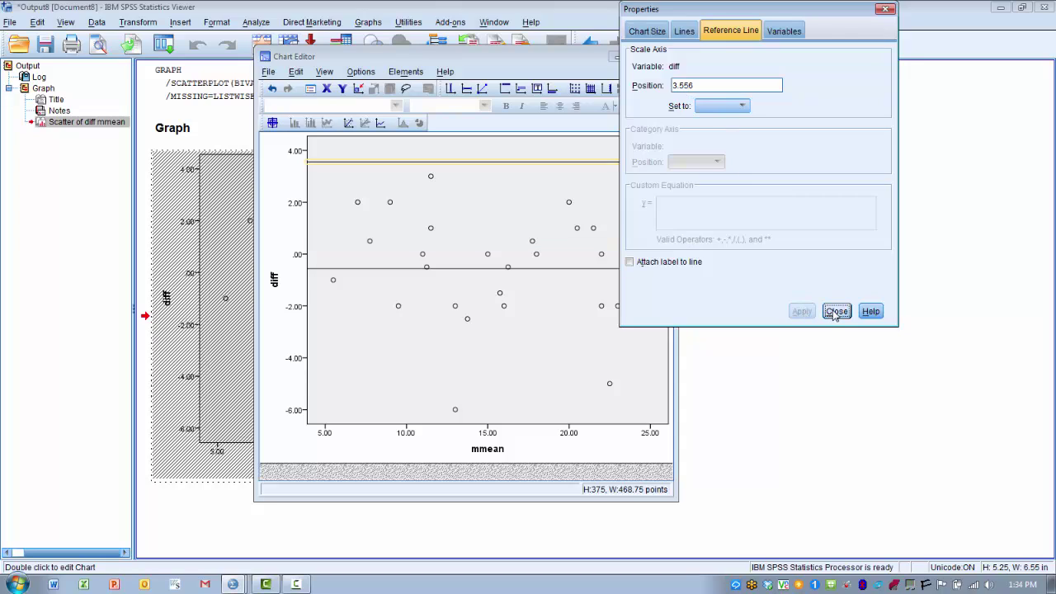
# - Add a third Y axis reference line to the scatterplot at position -4.676, and close the Chart Editor
pyautogui.click(836, 311)
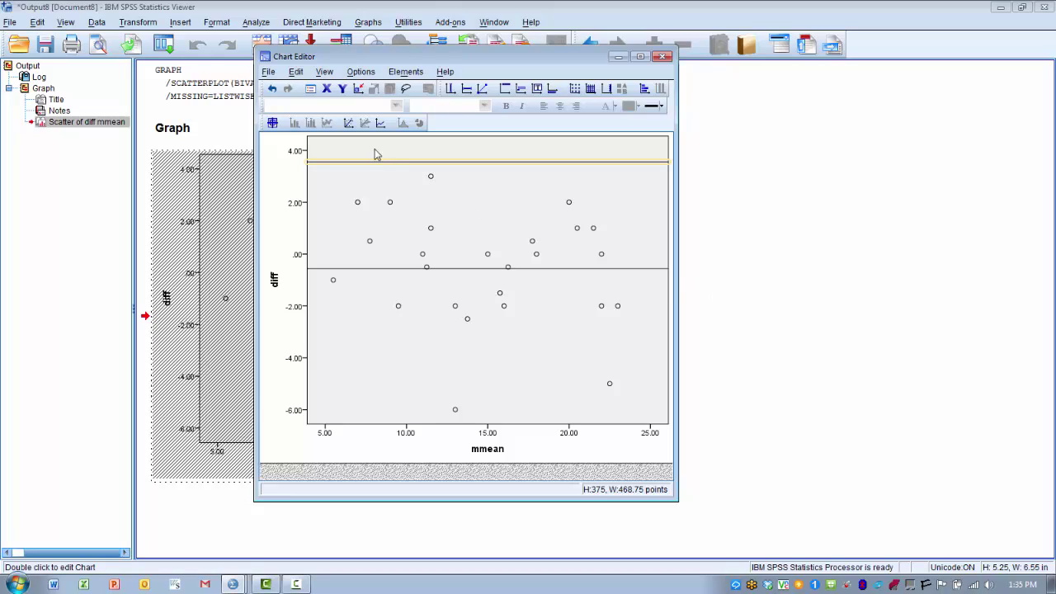
pyautogui.click(360, 73)
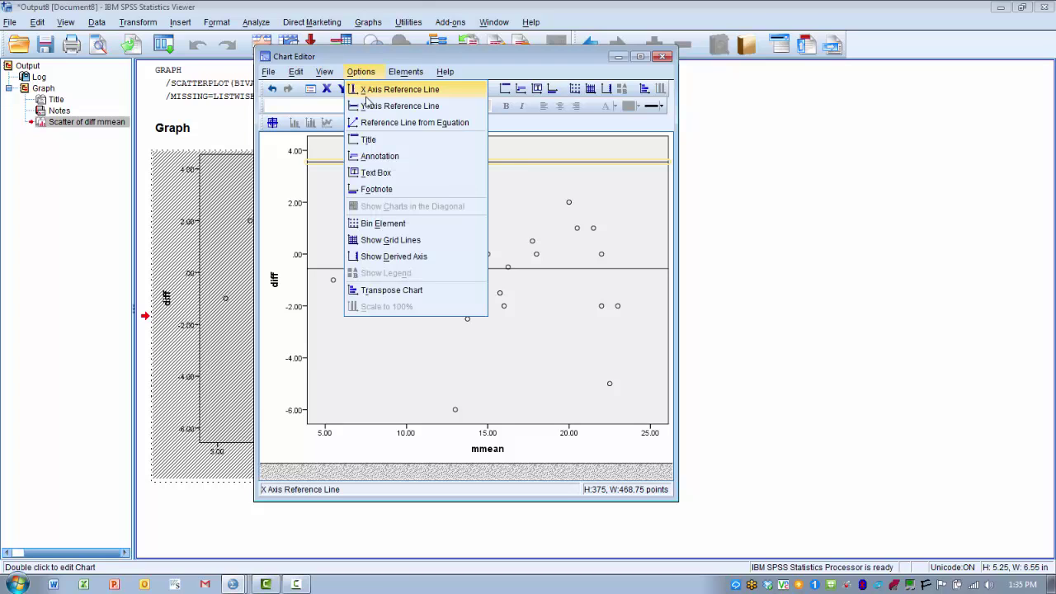
pyautogui.click(368, 107)
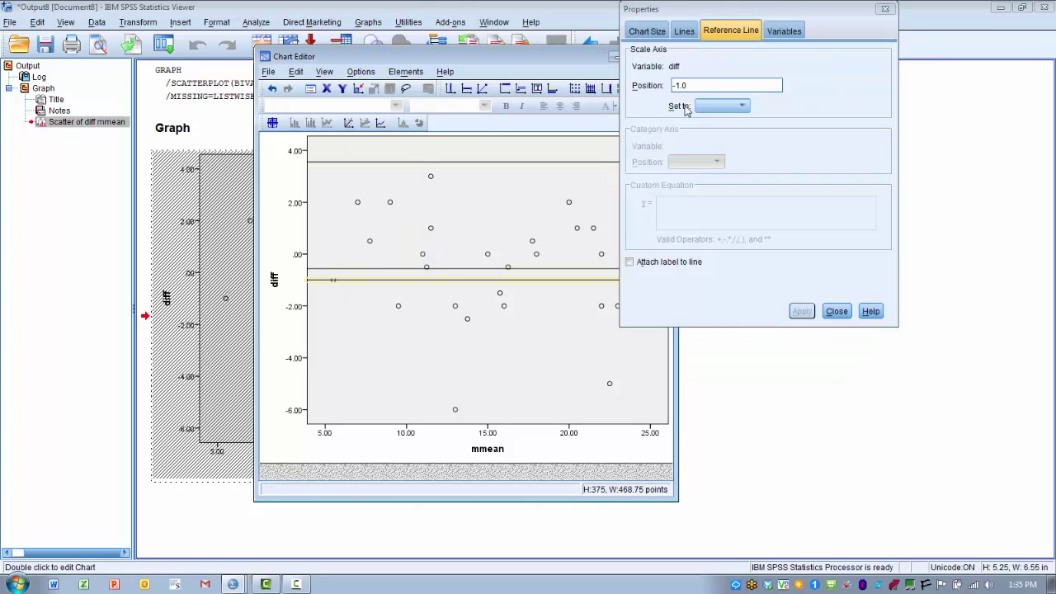
pyautogui.moveTo(686, 87); pyautogui.dragTo(671, 85)
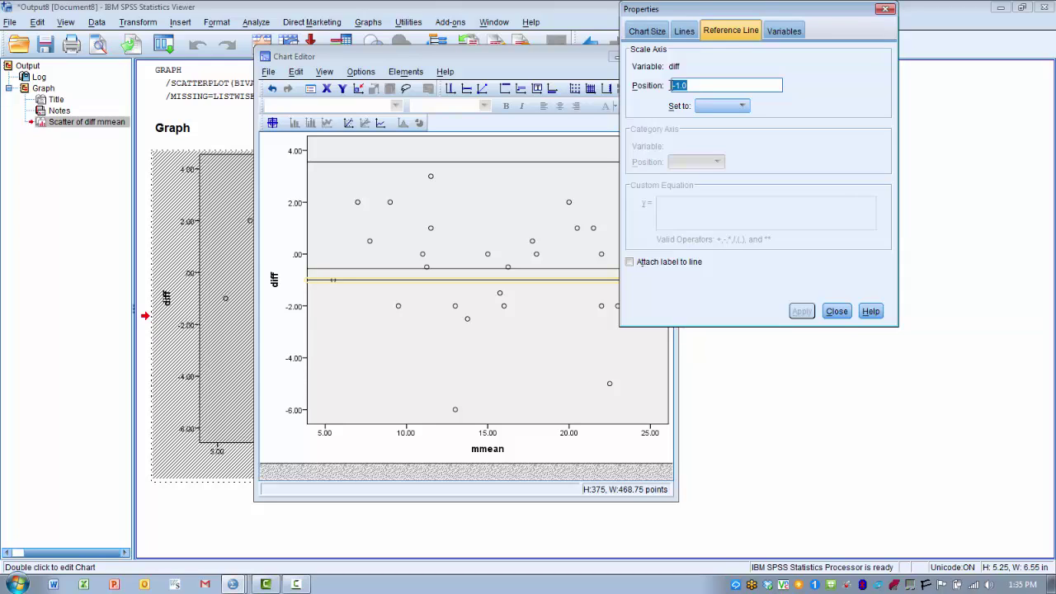
pyautogui.press('BackSpace')
pyautogui.write('-4.')
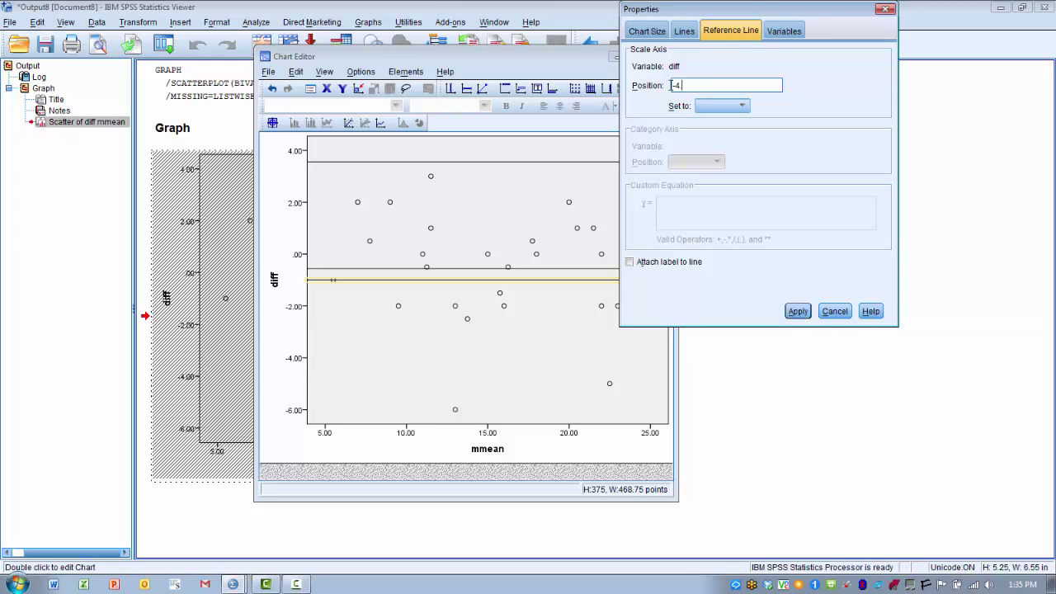
pyautogui.write('676')
pyautogui.click(798, 312)
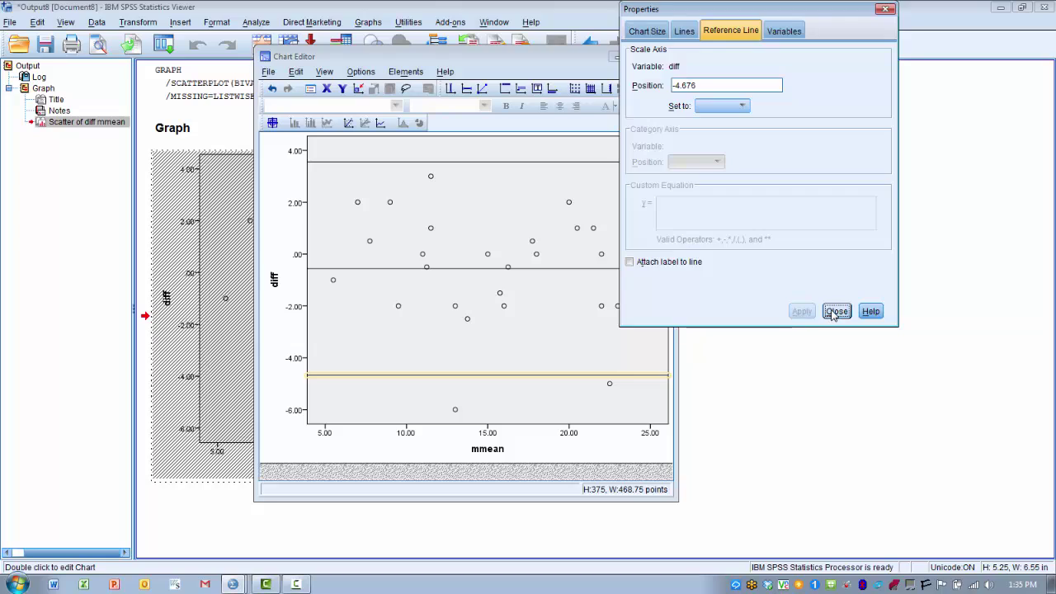
pyautogui.click(835, 312)
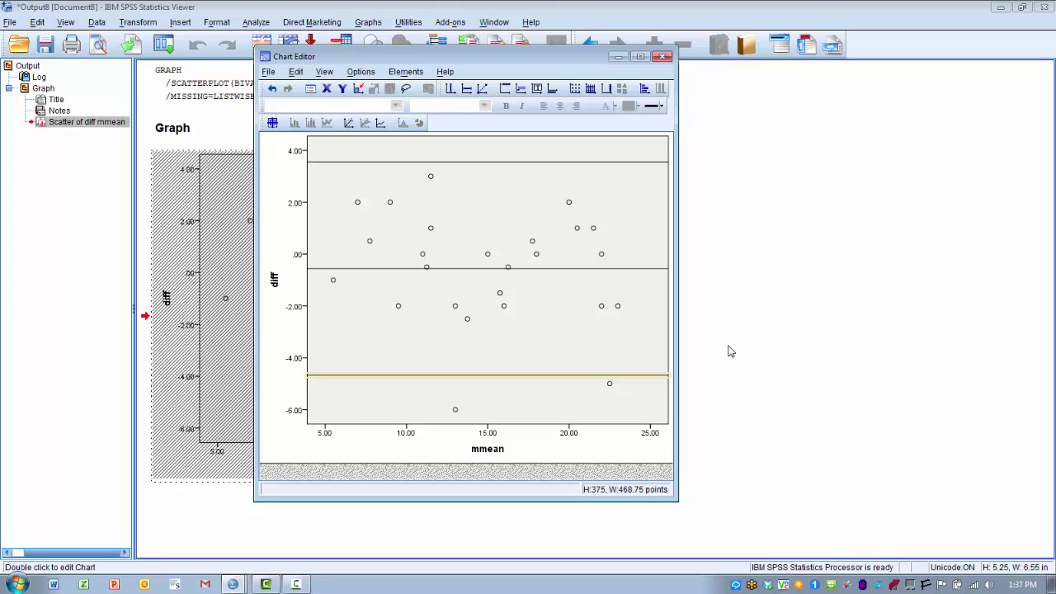
pyautogui.hotkey('alt', 'F4')
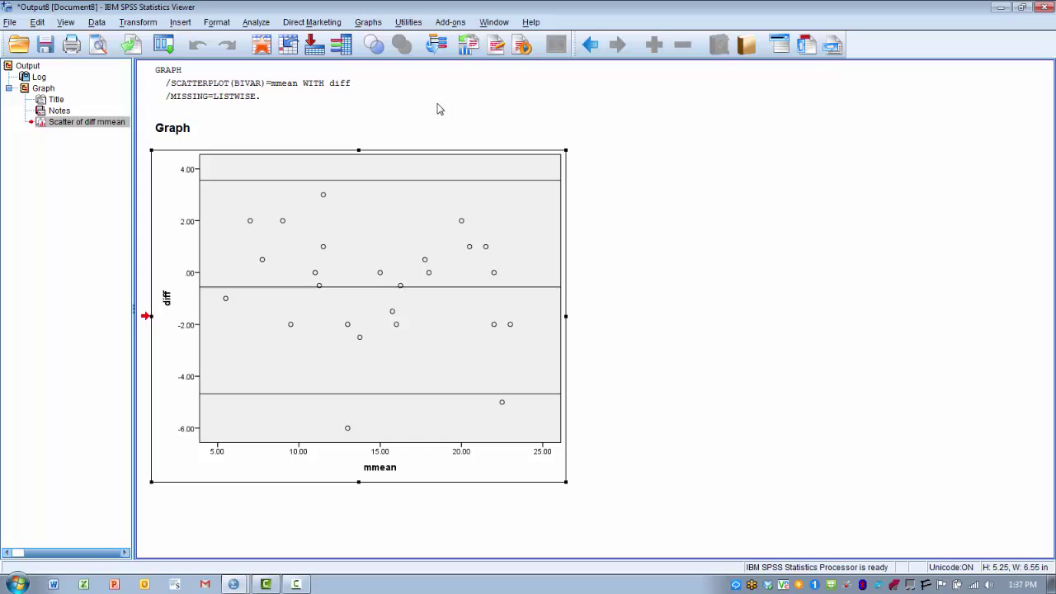
# - Run a linear regression with diff as the dependent variable and mmean as the independent variable, and examine the Coefficients table
pyautogui.click(257, 22)
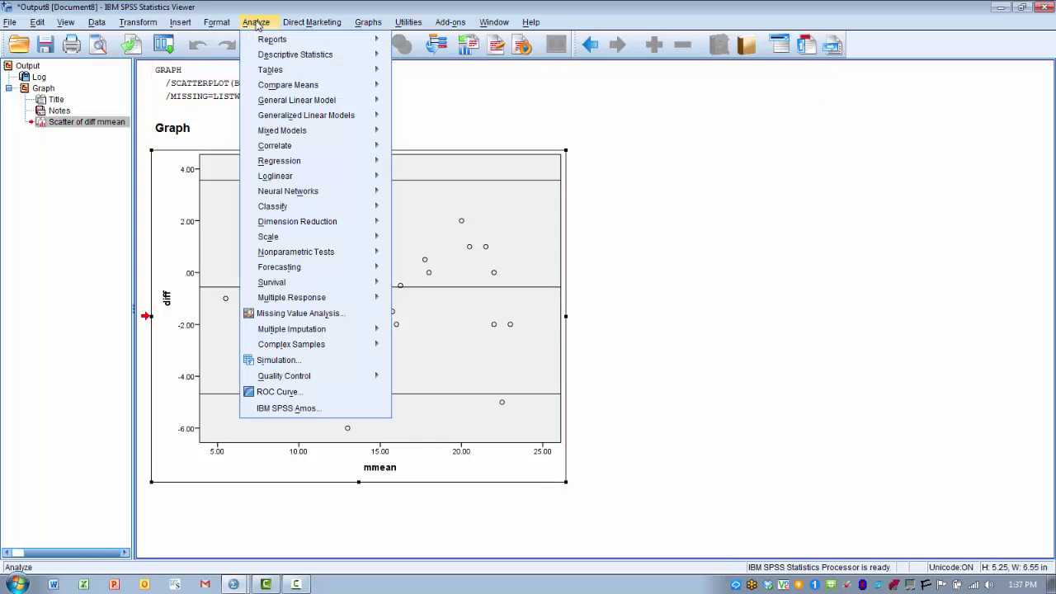
pyautogui.moveTo(301, 162)
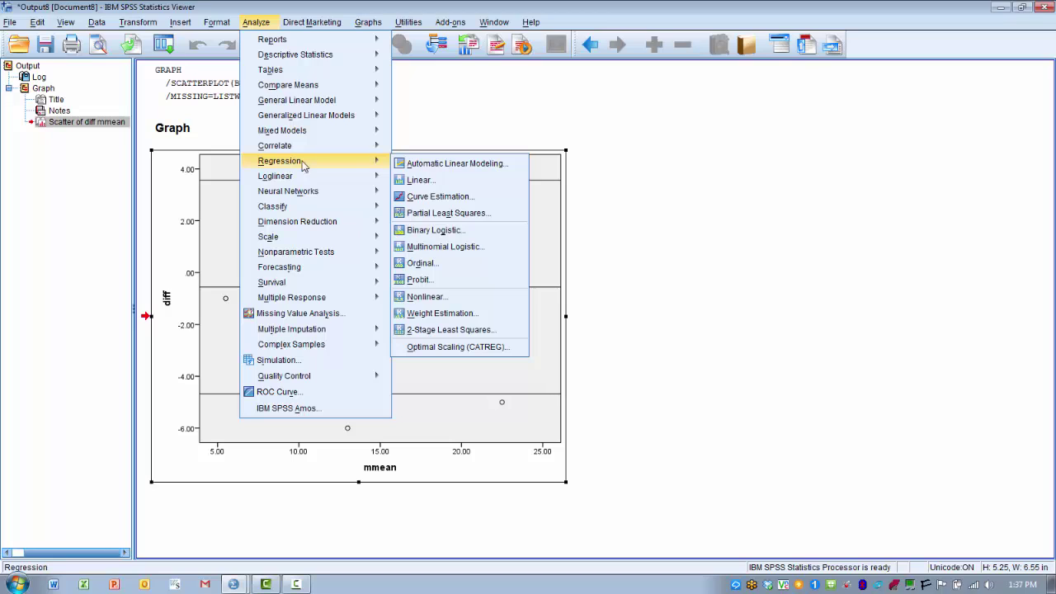
pyautogui.click(405, 181)
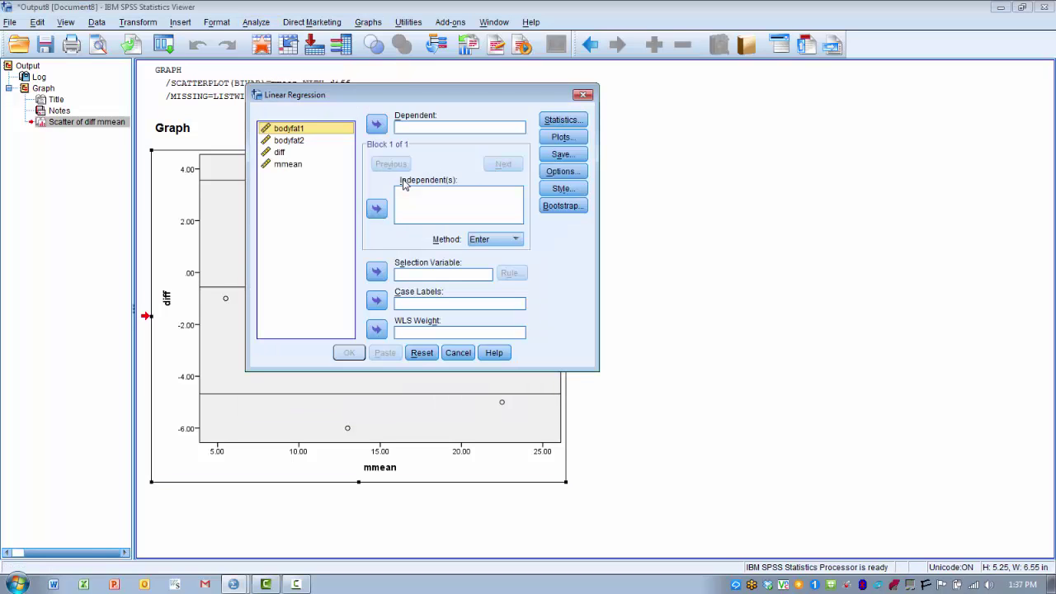
pyautogui.click(283, 153)
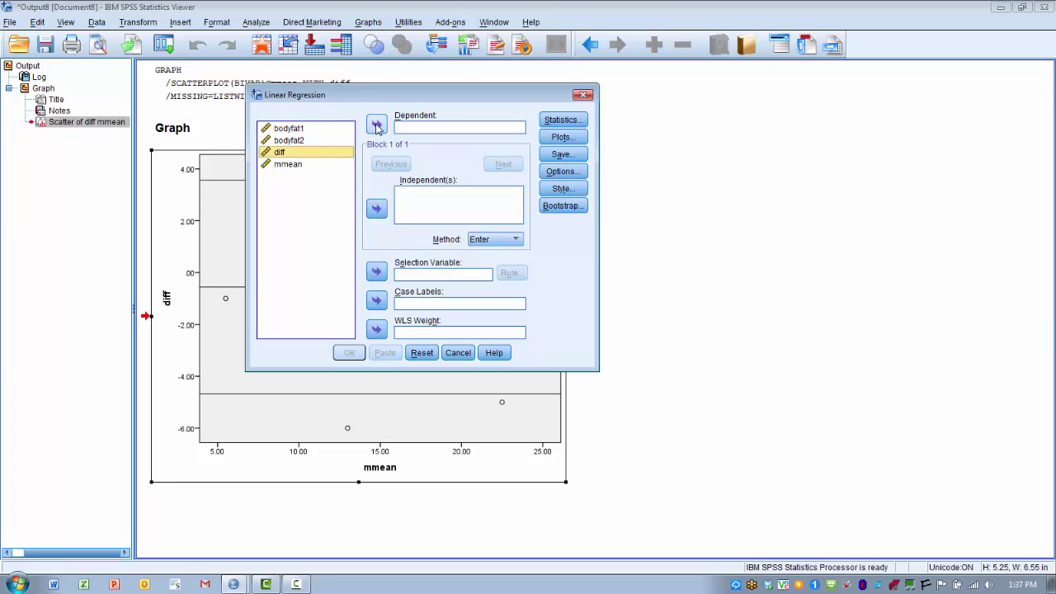
pyautogui.click(376, 125)
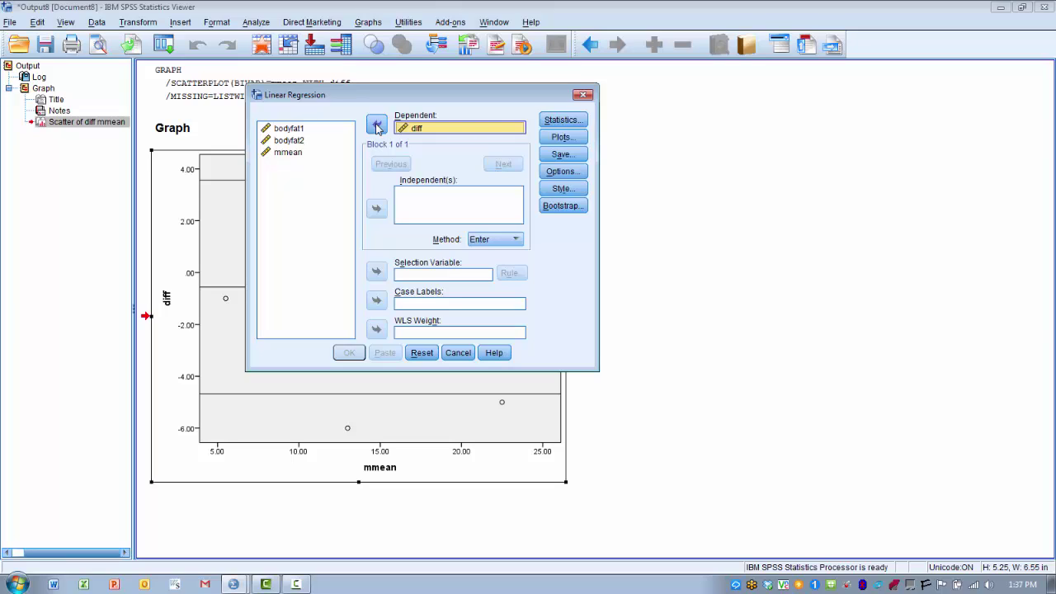
pyautogui.click(296, 155)
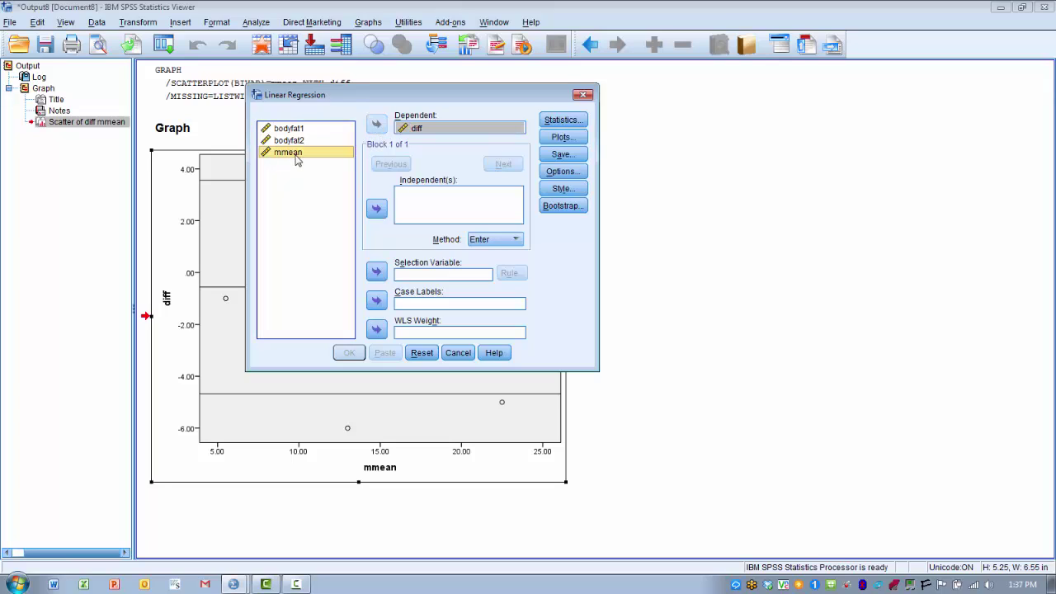
pyautogui.click(376, 211)
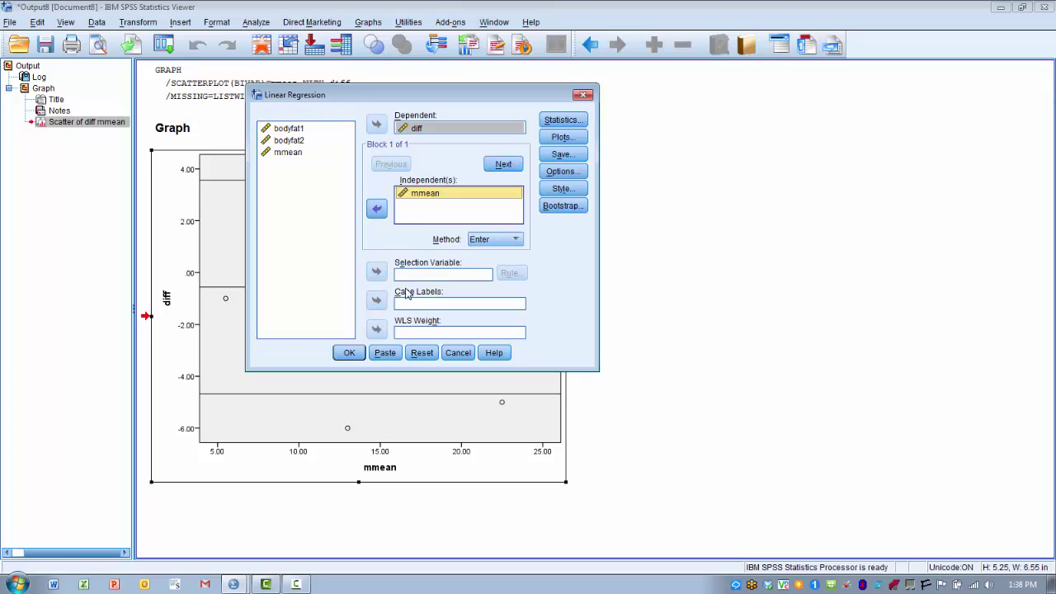
pyautogui.click(350, 353)
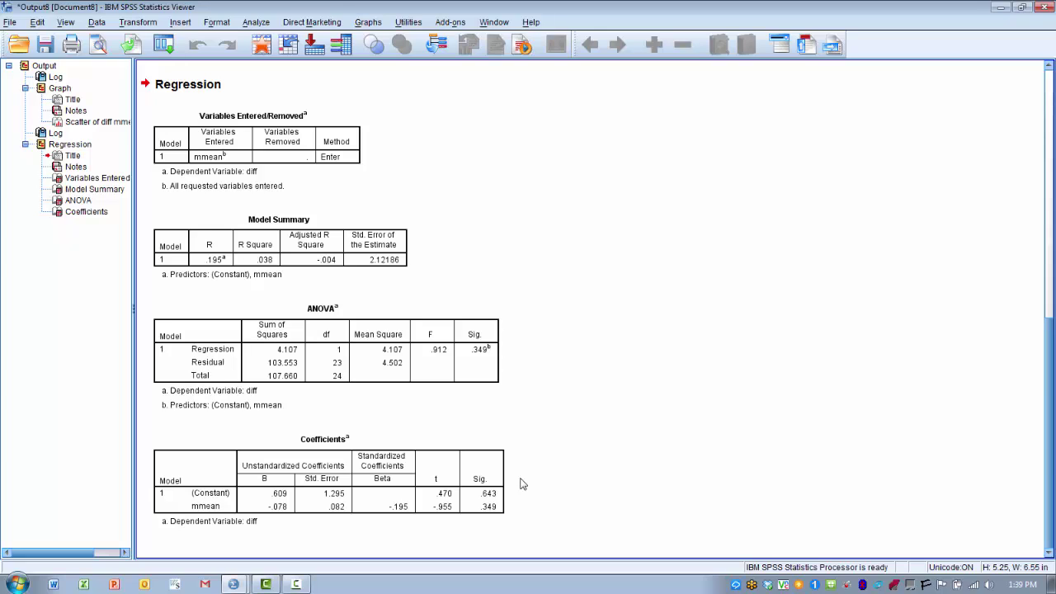
pyautogui.click(504, 498)
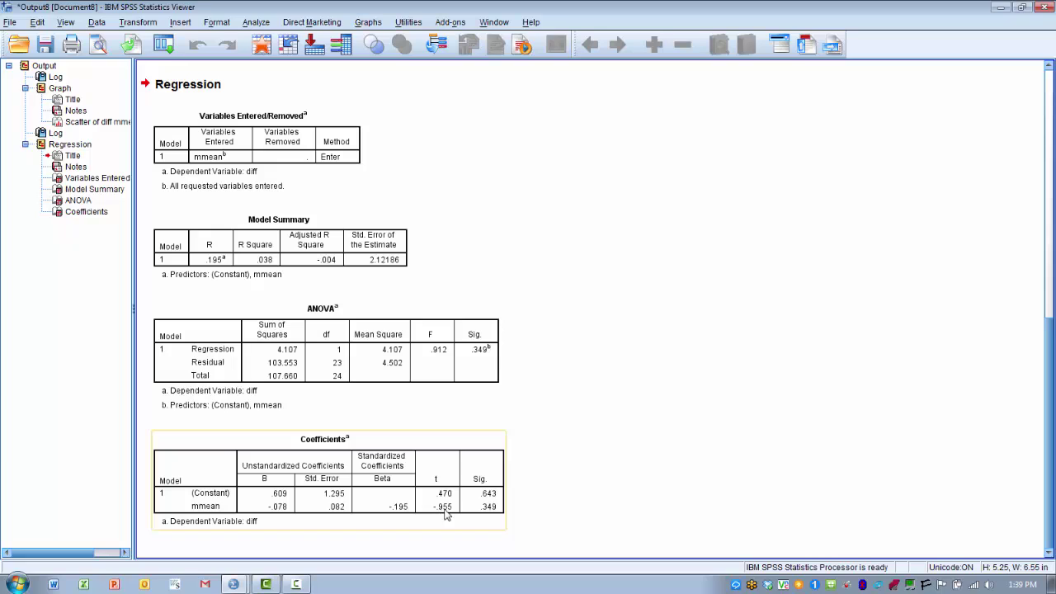
pyautogui.click(514, 512)
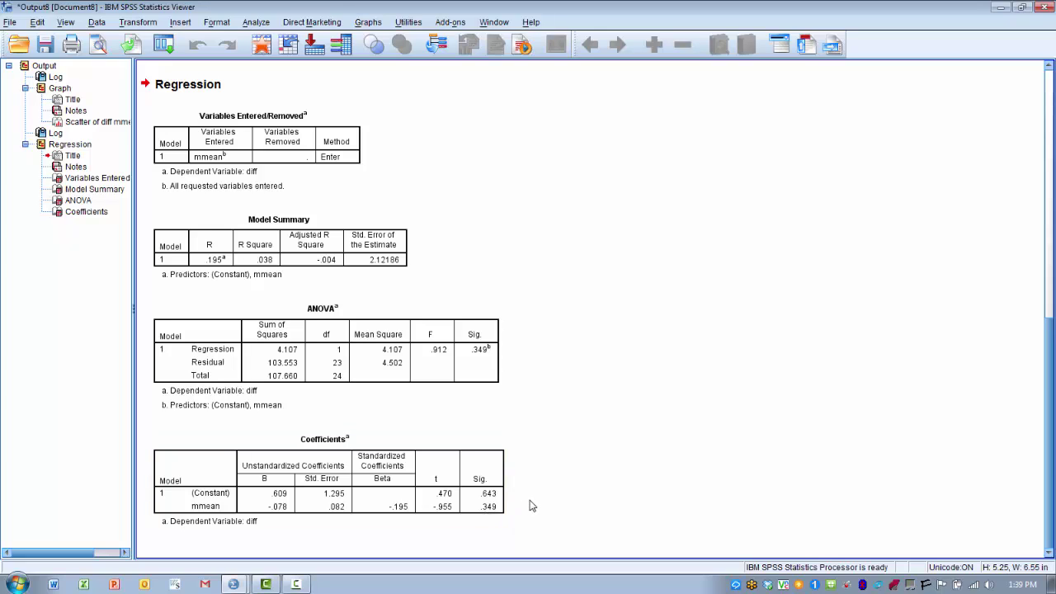